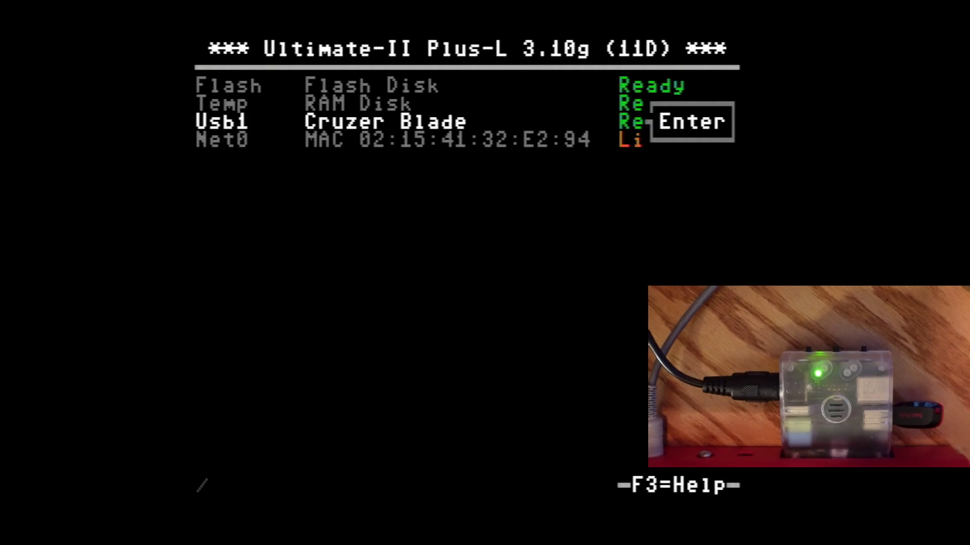
{"action": "key", "text": "Return"}
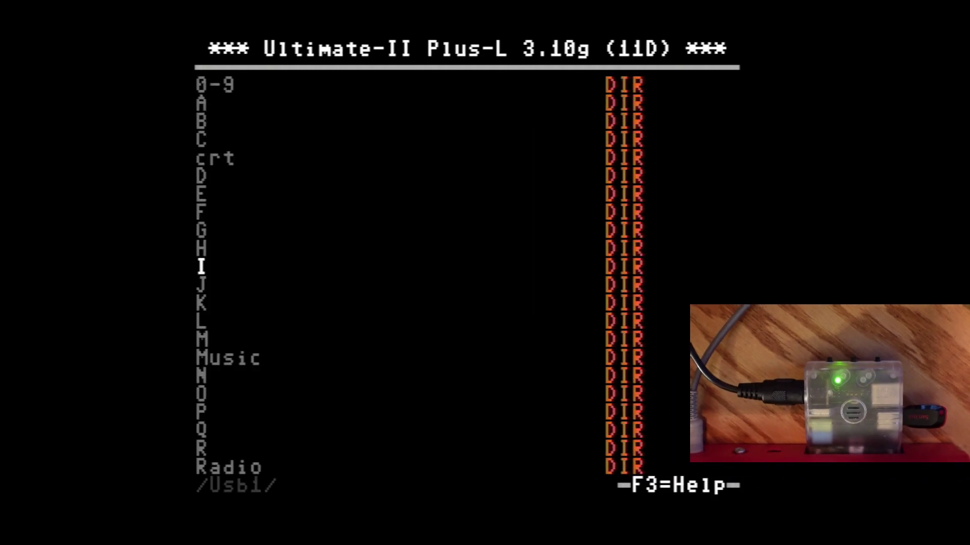
- Browse Usb1 > Music > MUSICIANS > D into the folder holding Hans_Kloss.sid, Klatwa.sid and Wladcy_Ciemnosci.sid
{"action": "key", "text": "Down"}
{"action": "key", "text": "Down"}
{"action": "key", "text": "Down"}
{"action": "key", "text": "Down"}
{"action": "key", "text": "Down"}
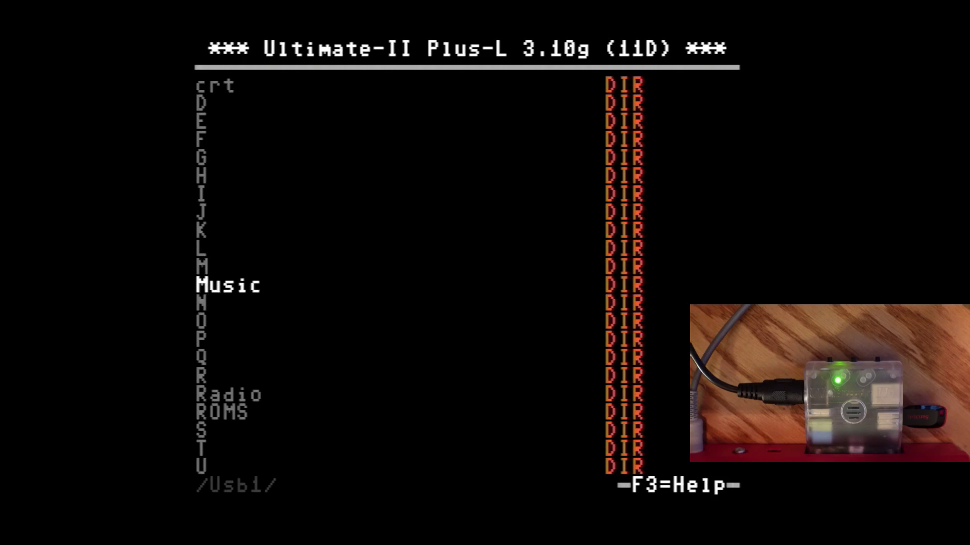
{"action": "key", "text": "Return"}
{"action": "key", "text": "Return"}
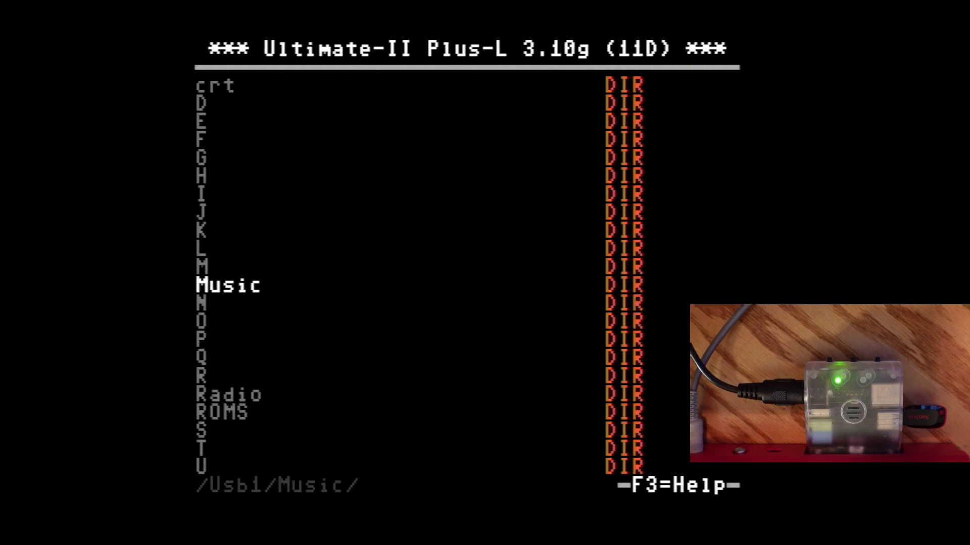
{"action": "key", "text": "Down"}
{"action": "key", "text": "Down"}
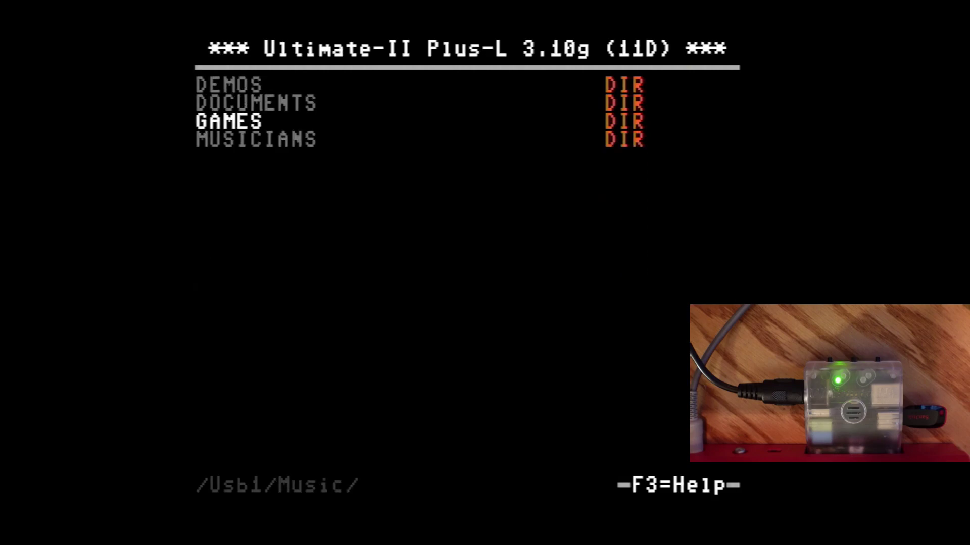
{"action": "key", "text": "Down"}
{"action": "key", "text": "Return"}
{"action": "key", "text": "Return"}
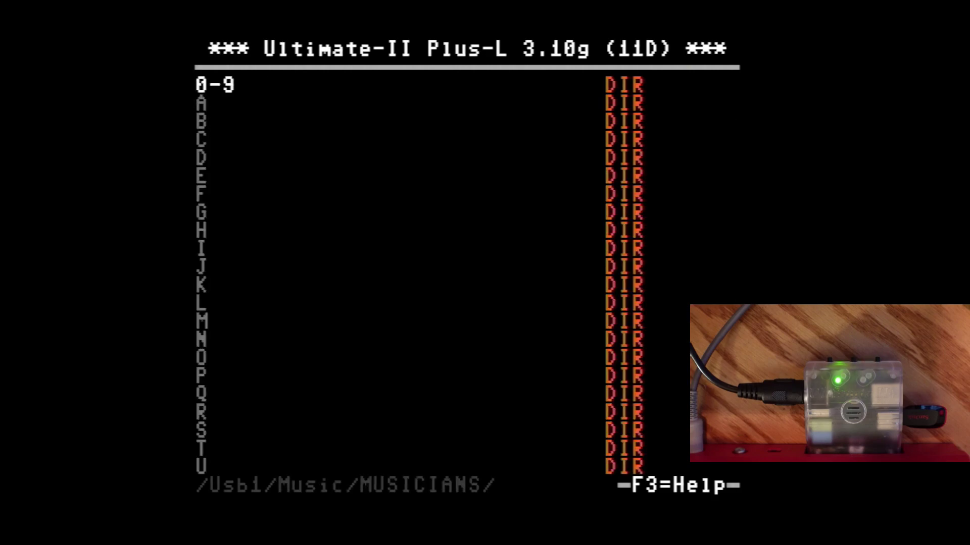
{"action": "key", "text": "Down"}
{"action": "key", "text": "Return"}
{"action": "key", "text": "Return"}
{"action": "key", "text": "Down"}
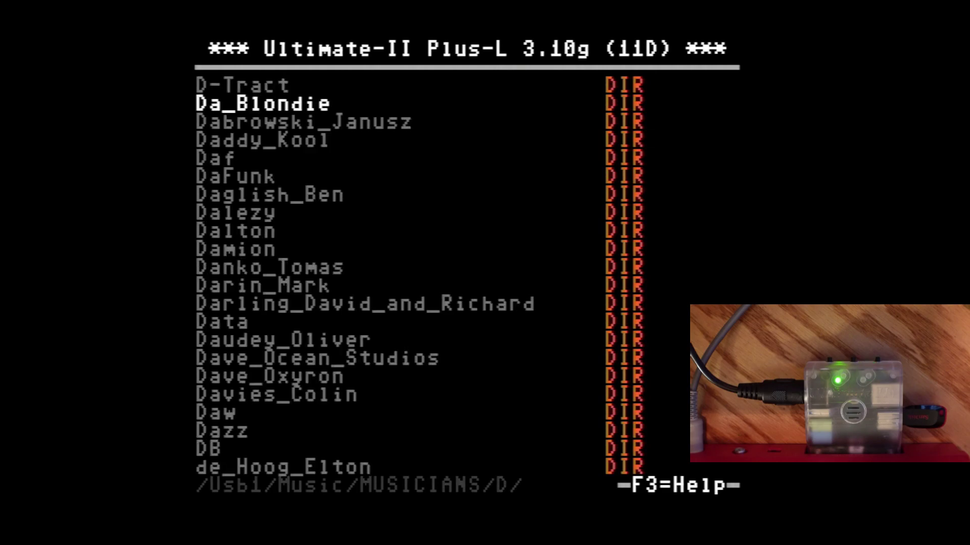
{"action": "key", "text": "Down"}
{"action": "key", "text": "Return"}
{"action": "key", "text": "Return"}
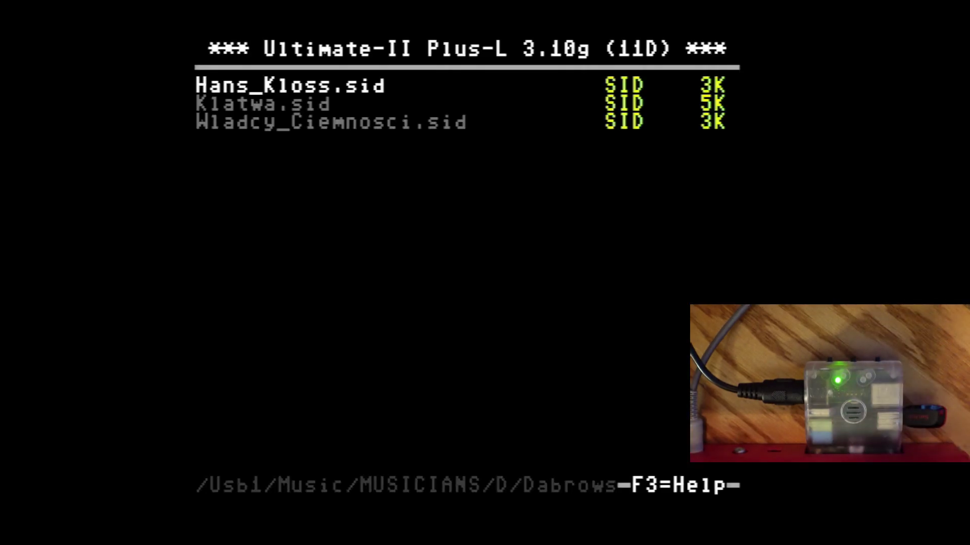
- Go up to the /Usb1/ root and run gpacdd.prg on the C64
{"action": "key", "text": "Left"}
{"action": "key", "text": "Left"}
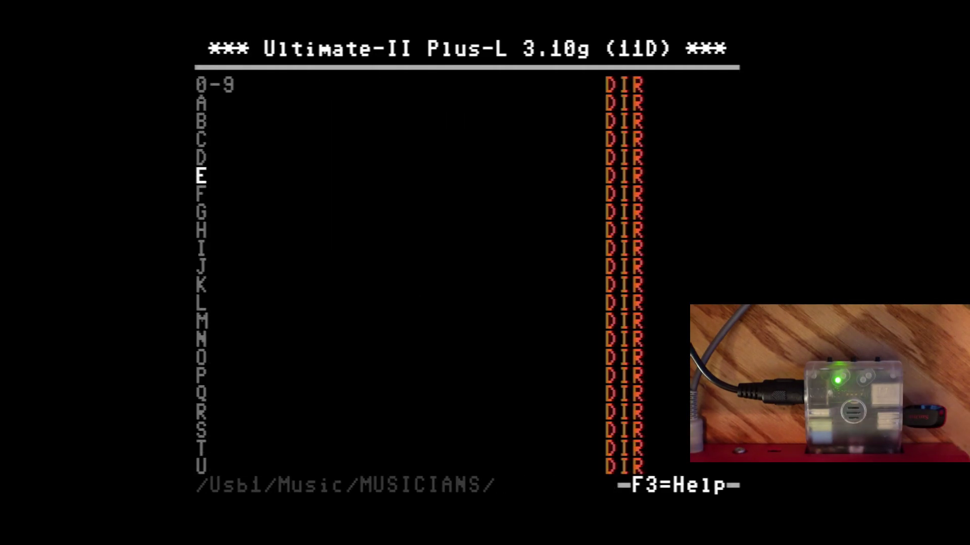
{"action": "key", "text": "p"}
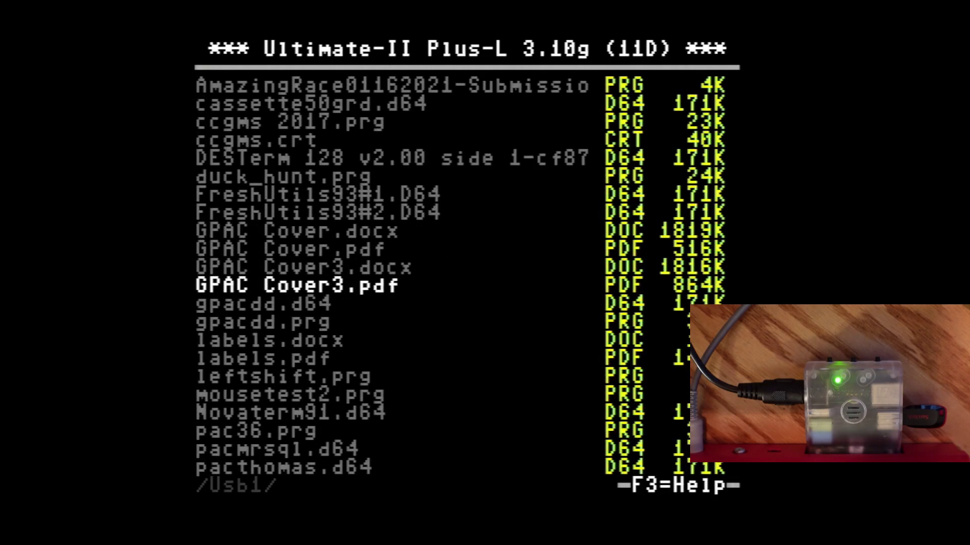
{"action": "key", "text": "Down"}
{"action": "key", "text": "Down"}
{"action": "key", "text": "Return"}
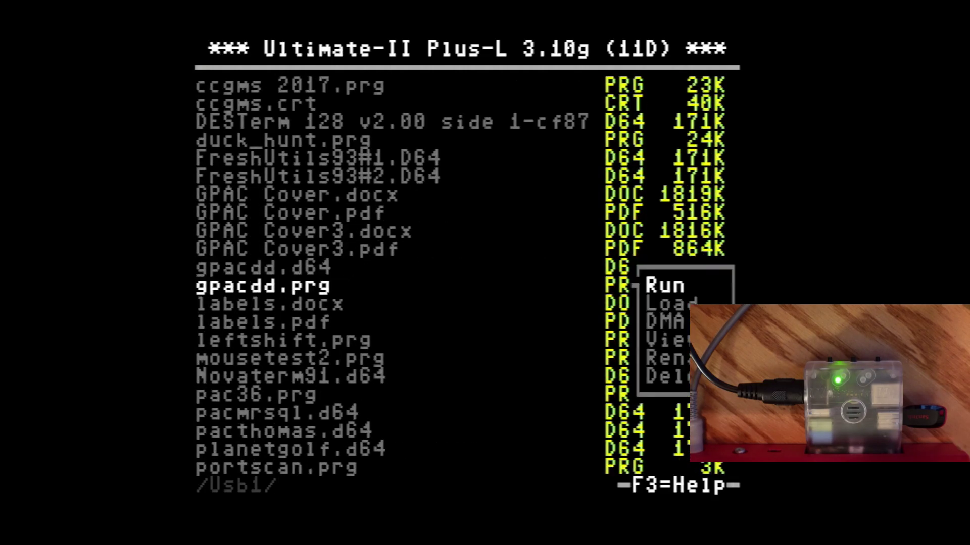
{"action": "key", "text": "Return"}
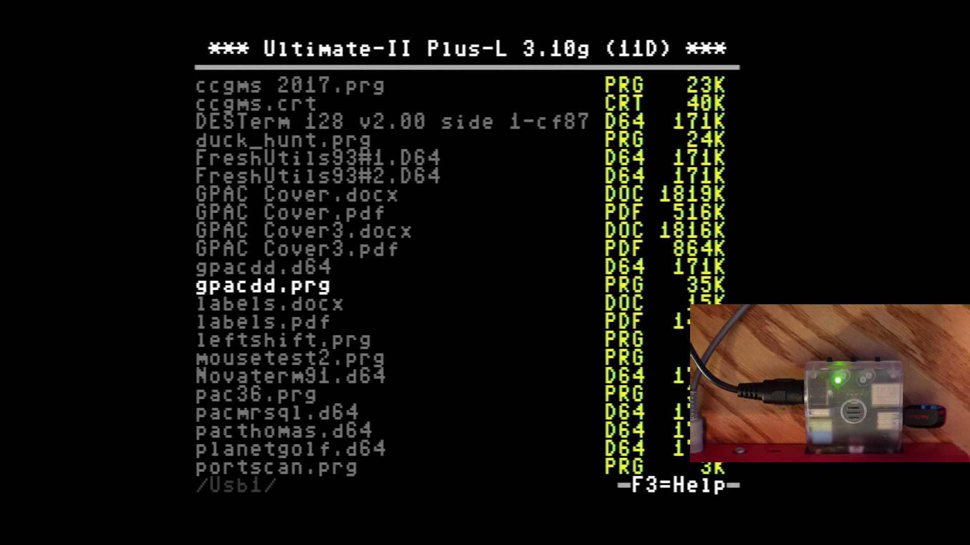
- Go into C64 and Cartridge Settings down to the CPU Addr valid after PHI2 option
{"action": "key", "text": "F2"}
{"action": "key", "text": "Down"}
{"action": "key", "text": "Down"}
{"action": "key", "text": "Down"}
{"action": "key", "text": "Down"}
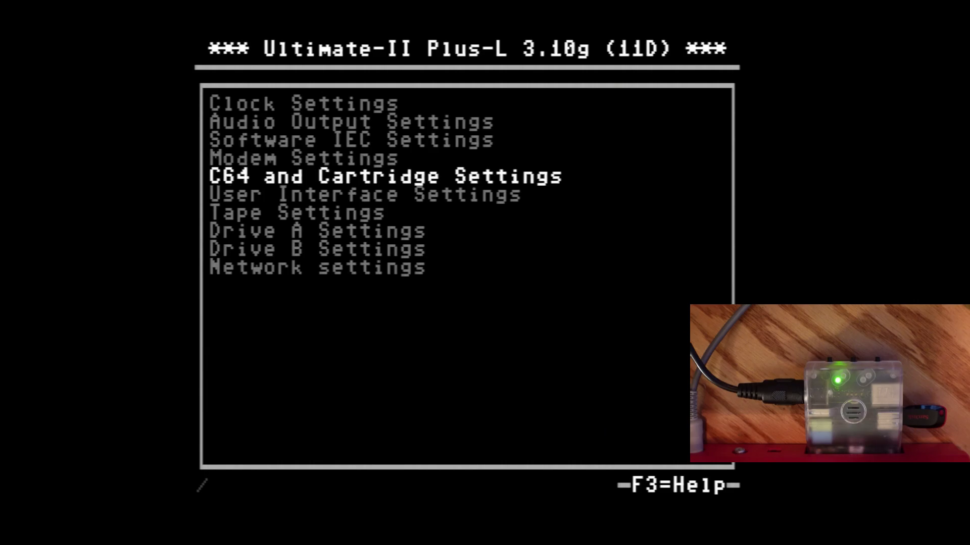
{"action": "key", "text": "Return"}
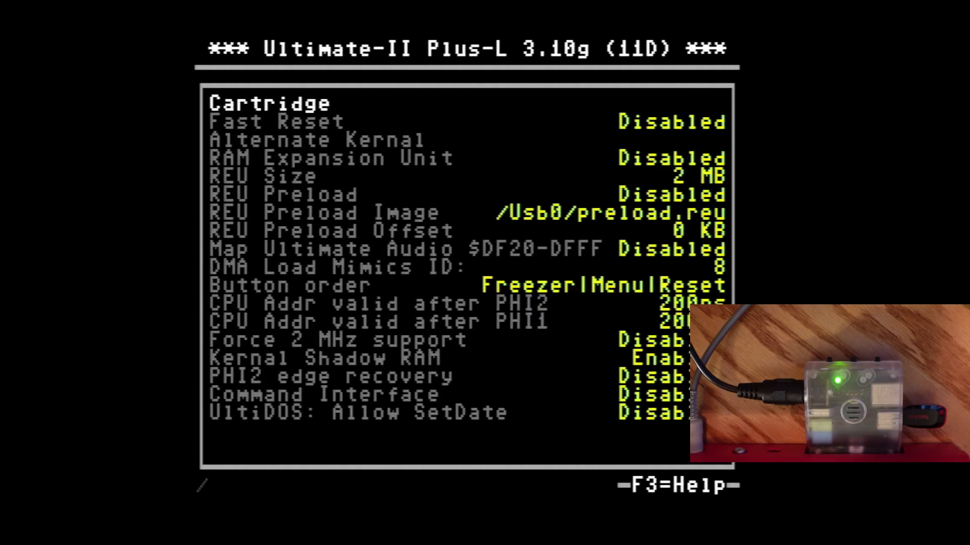
{"action": "key", "text": "Down"}
{"action": "key", "text": "Down"}
{"action": "key", "text": "Down"}
{"action": "key", "text": "Down"}
{"action": "key", "text": "Down"}
{"action": "key", "text": "Down"}
{"action": "key", "text": "Down"}
{"action": "key", "text": "Down"}
{"action": "key", "text": "Down"}
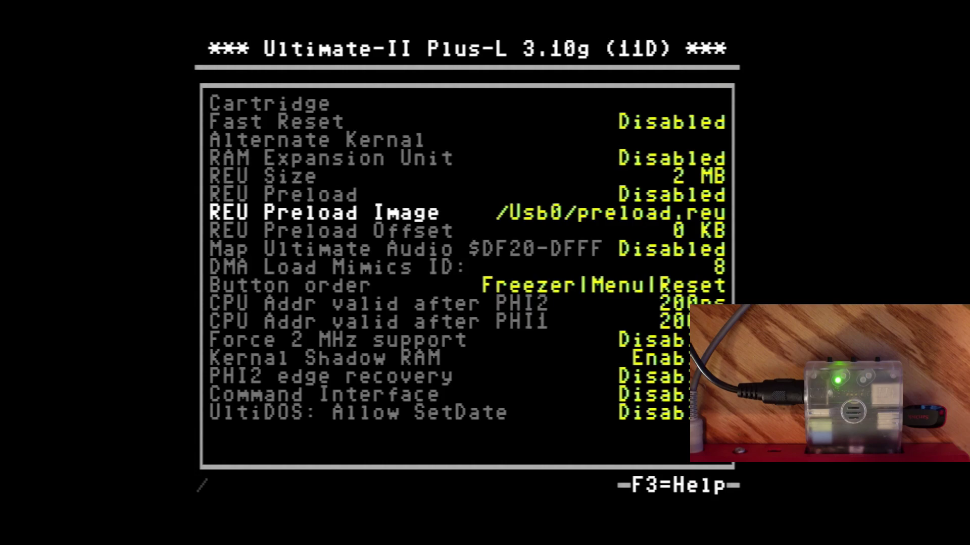
{"action": "key", "text": "Down"}
{"action": "key", "text": "Down"}
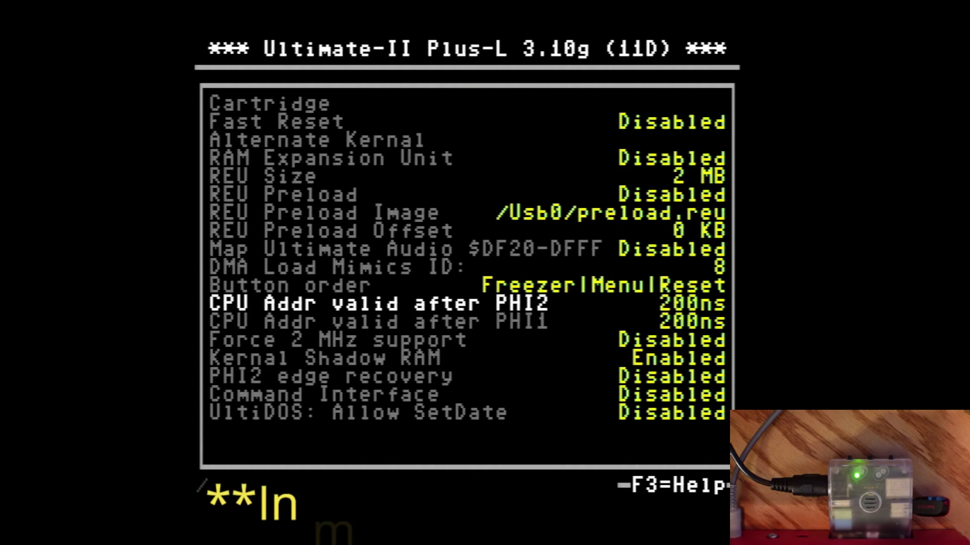
- Set CPU Addr valid after PHI2 to 100ns and exit to the 'Save changes to Flash?' prompt
{"action": "key", "text": "Return"}
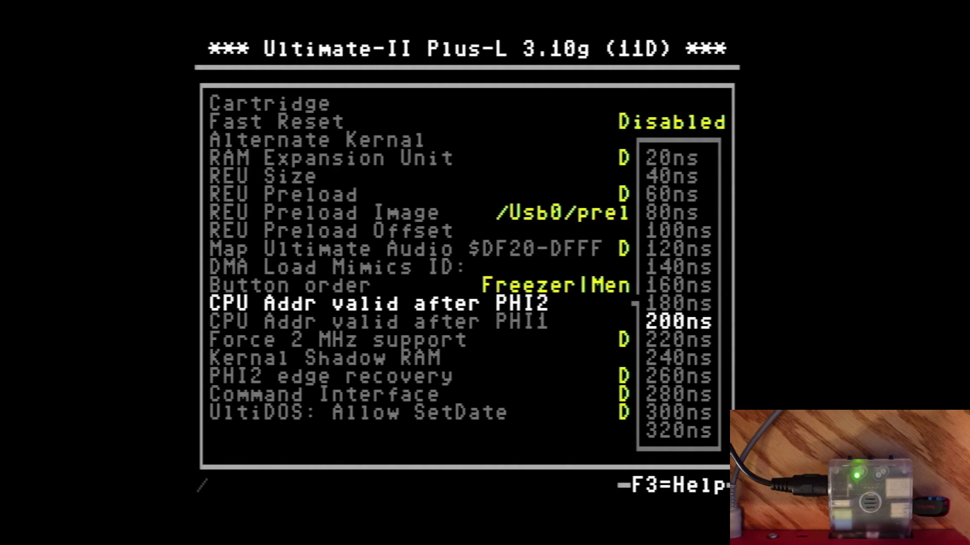
{"action": "key", "text": "Up"}
{"action": "key", "text": "Up"}
{"action": "key", "text": "Up"}
{"action": "key", "text": "Up"}
{"action": "key", "text": "Up"}
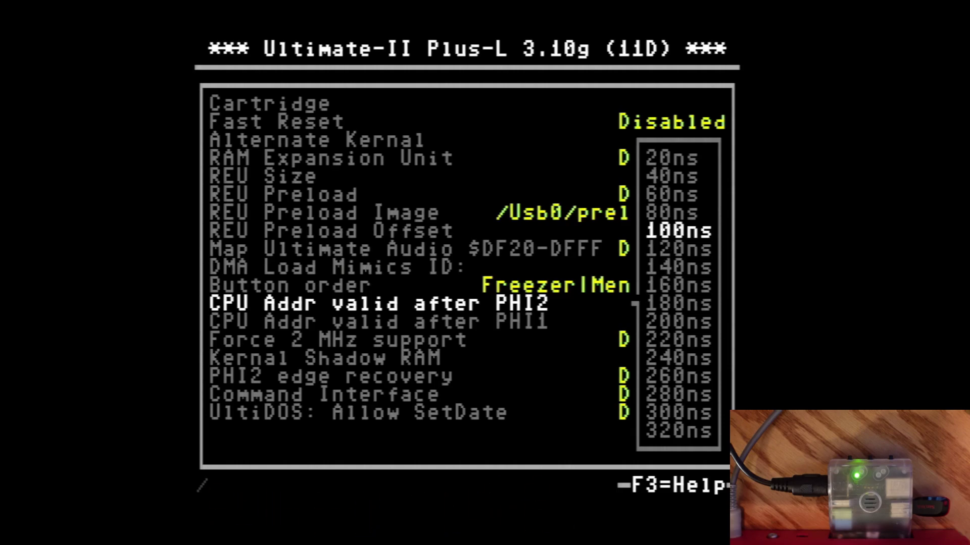
{"action": "key", "text": "Up"}
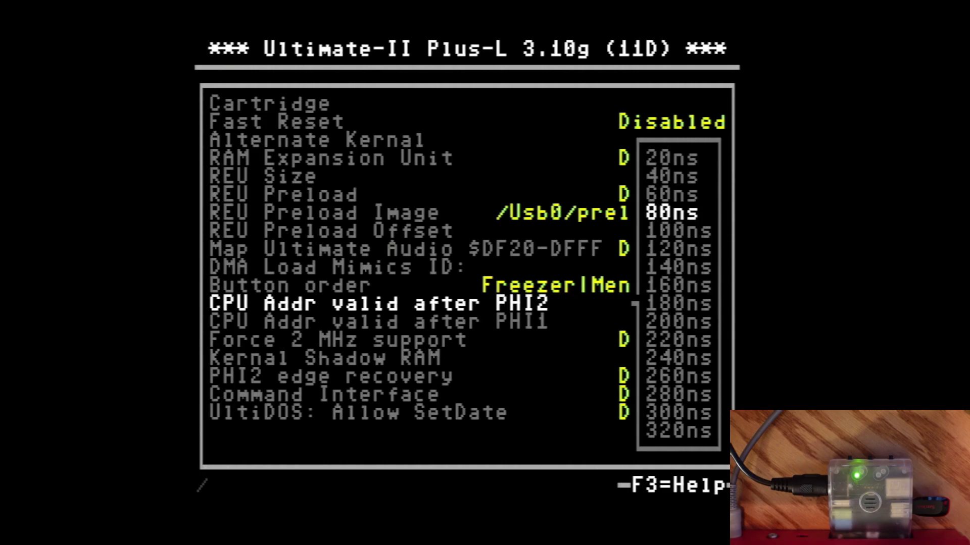
{"action": "key", "text": "Down"}
{"action": "key", "text": "Down"}
{"action": "key", "text": "Down"}
{"action": "key", "text": "Down"}
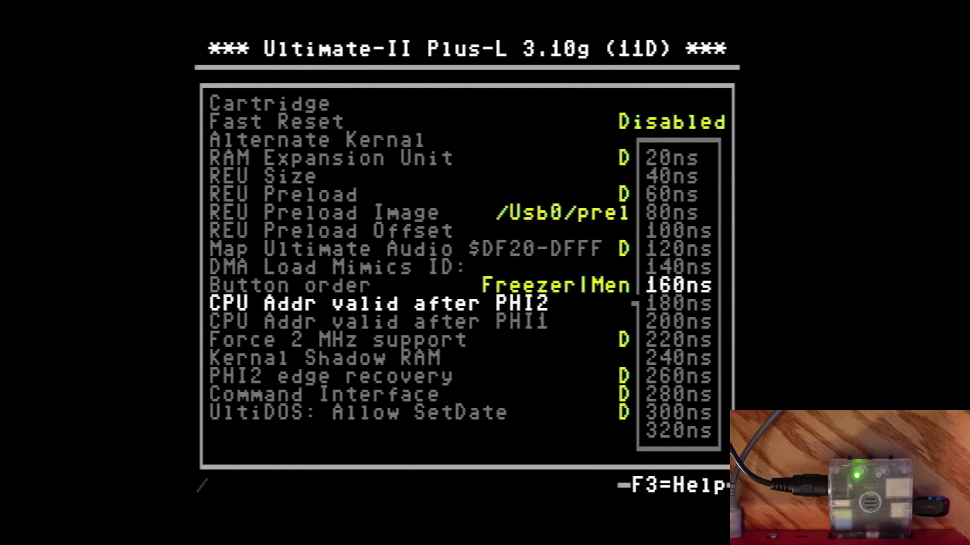
{"action": "key", "text": "Up"}
{"action": "key", "text": "Up"}
{"action": "key", "text": "Up"}
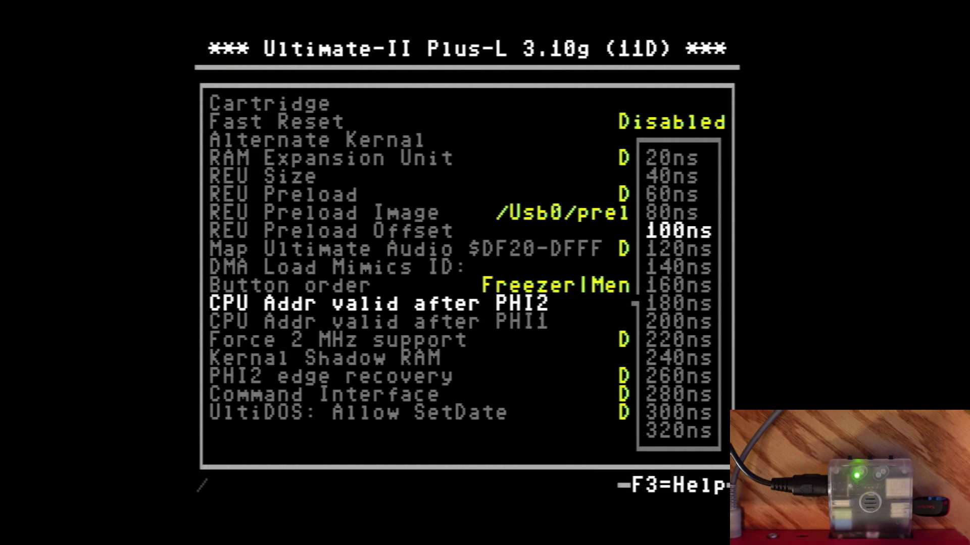
{"action": "key", "text": "Return"}
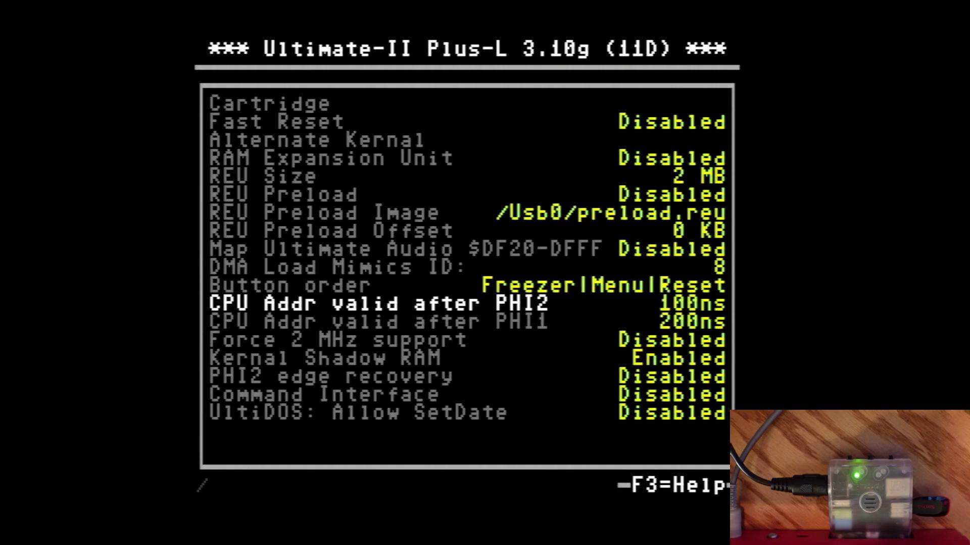
{"action": "key", "text": "Escape"}
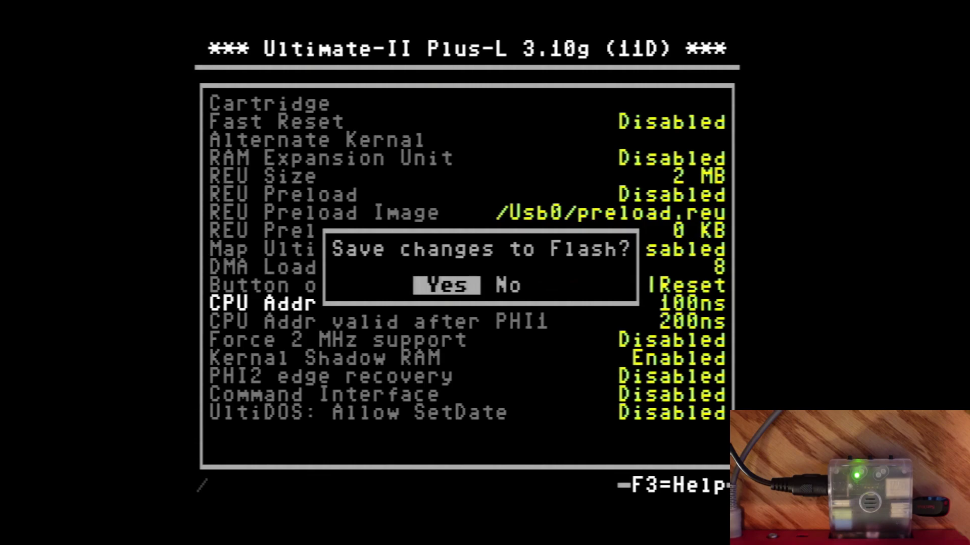
- Save the 100ns timing to flash, confirm gpacdd.prg reaches its GPAC title screen, then return to the USB folder list
{"action": "key", "text": "Return"}
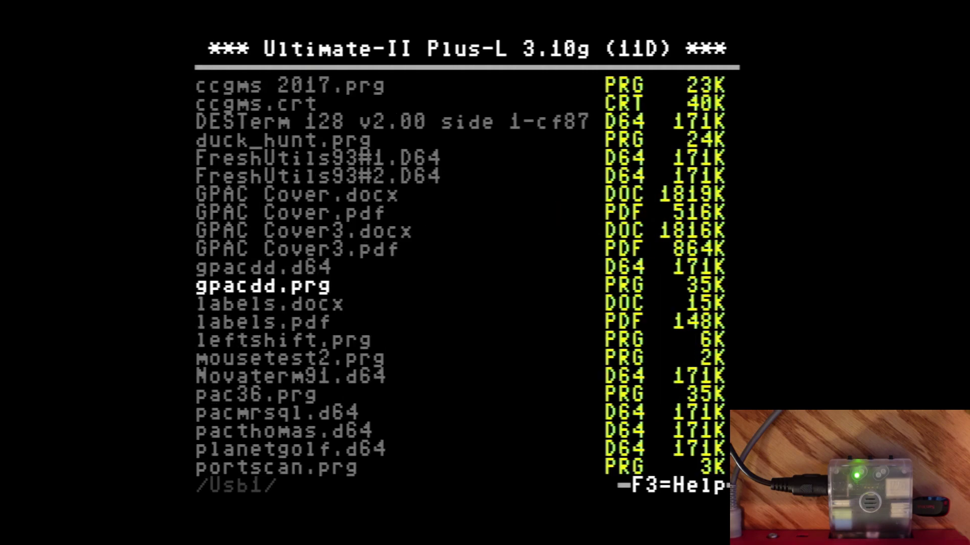
{"action": "key", "text": "Return"}
{"action": "key", "text": "Return"}
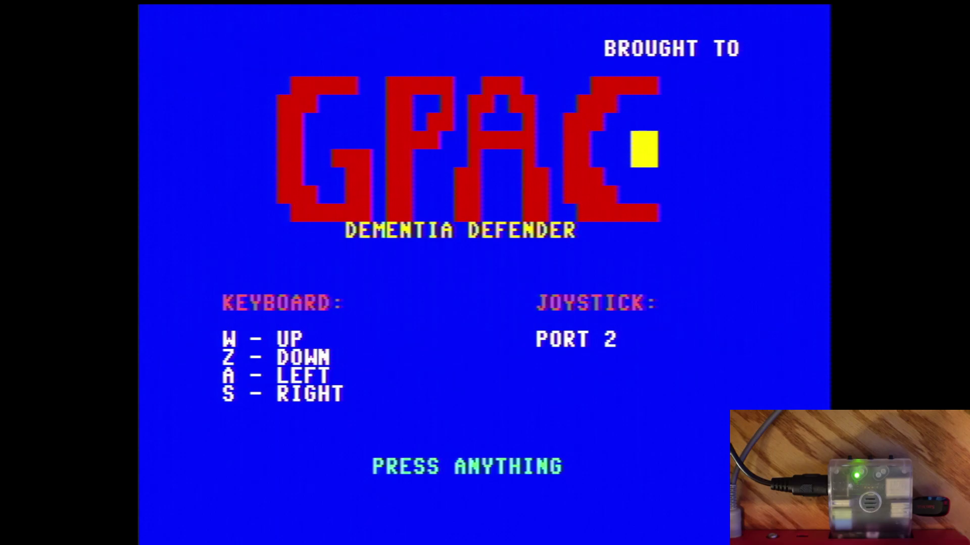
{"action": "key", "text": "F12"}
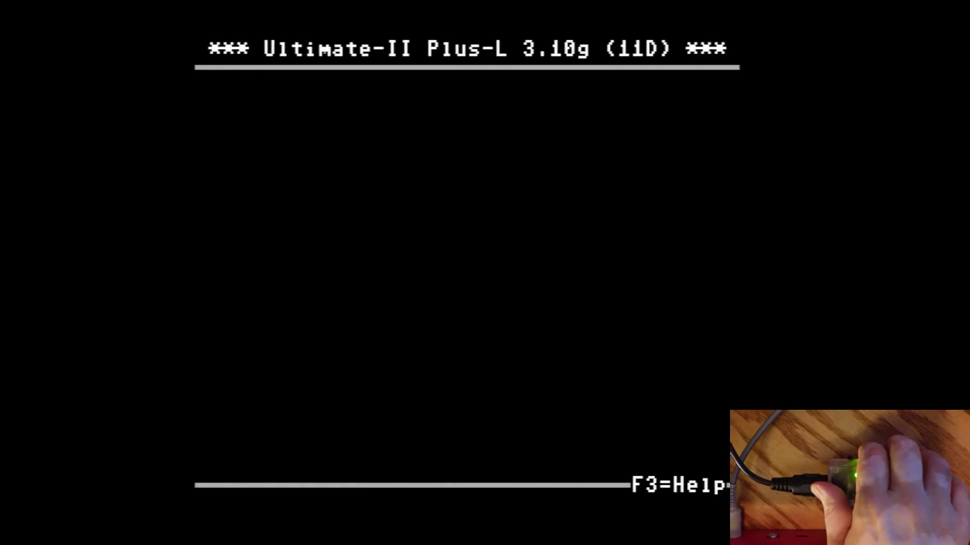
{"action": "key", "text": "Home"}
{"action": "key", "text": "Down"}
{"action": "key", "text": "Down"}
{"action": "key", "text": "Down"}
{"action": "key", "text": "Down"}
{"action": "key", "text": "Down"}
{"action": "key", "text": "Down"}
{"action": "key", "text": "Down"}
{"action": "key", "text": "Down"}
{"action": "key", "text": "Down"}
{"action": "key", "text": "Down"}
{"action": "key", "text": "Down"}
{"action": "key", "text": "Down"}
{"action": "key", "text": "Down"}
{"action": "key", "text": "Down"}
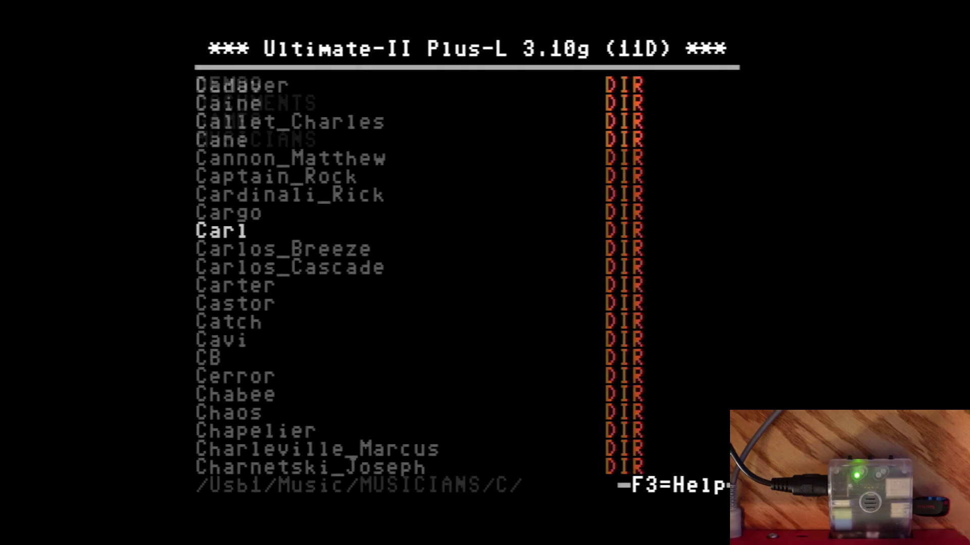
- Play Crier.sid from Carl's folder, toggle between player and file list, then go up to the C musicians folder
{"action": "key", "text": "Return"}
{"action": "key", "text": "Return"}
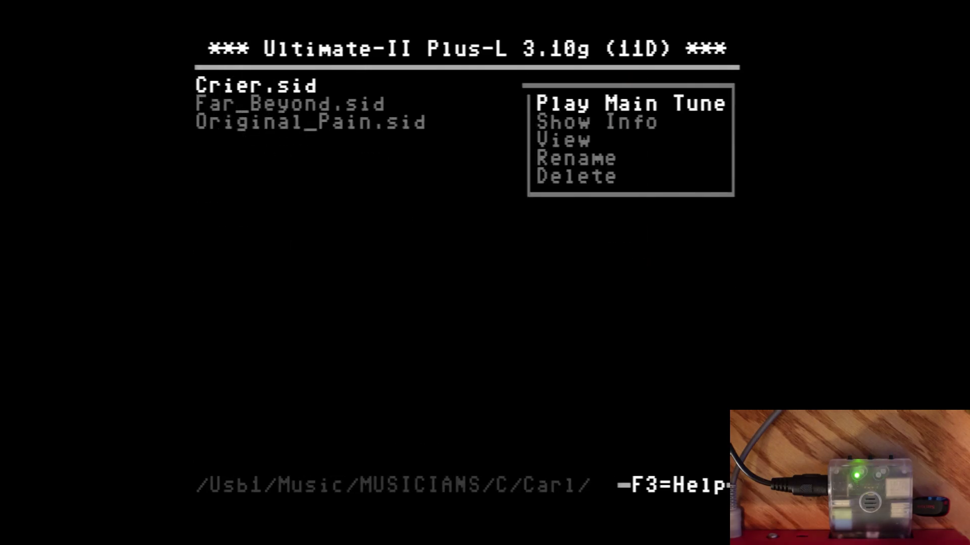
{"action": "key", "text": "Return"}
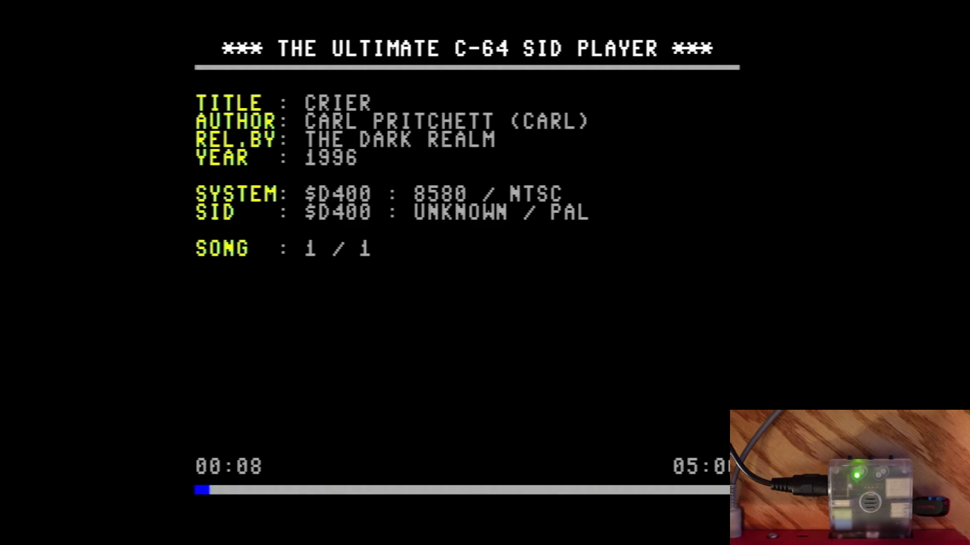
{"action": "key", "text": "Escape"}
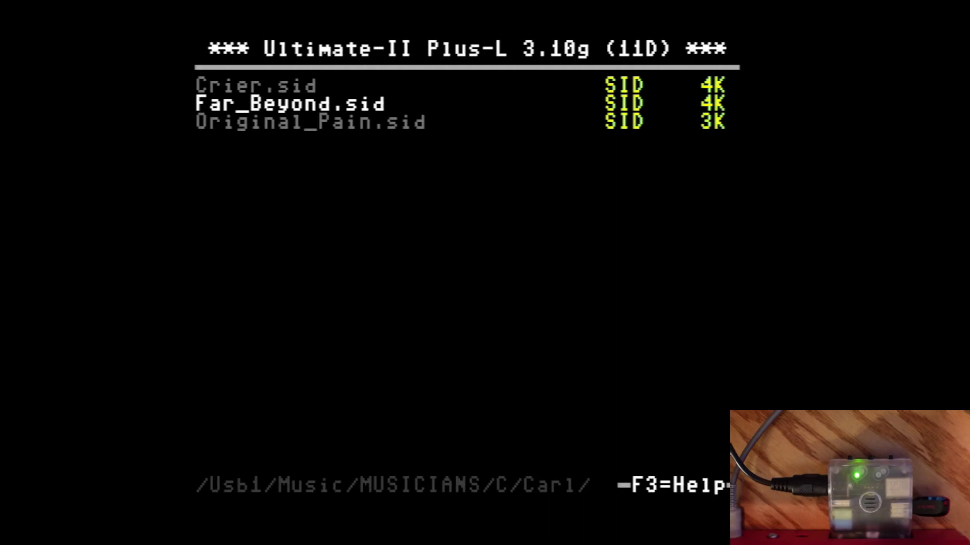
{"action": "key", "text": "Escape"}
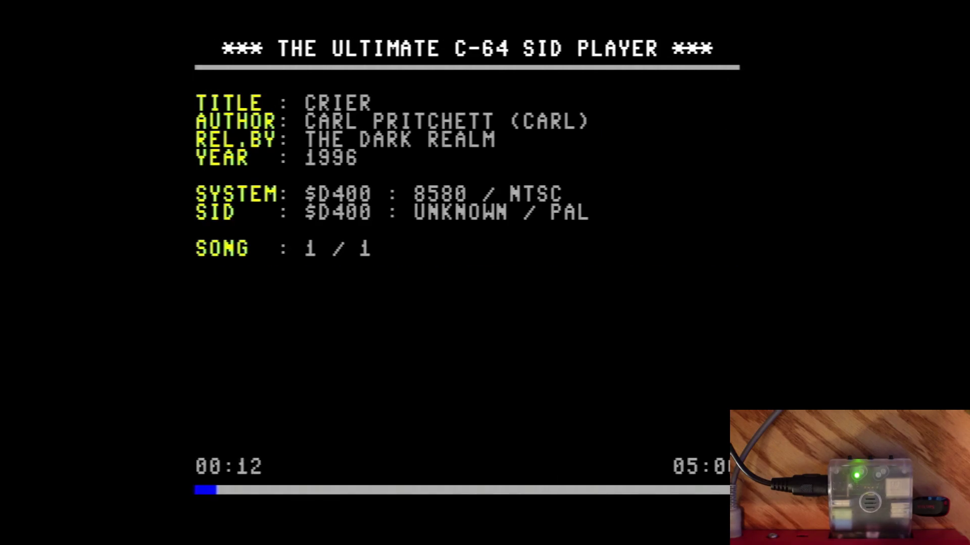
{"action": "key", "text": "Escape"}
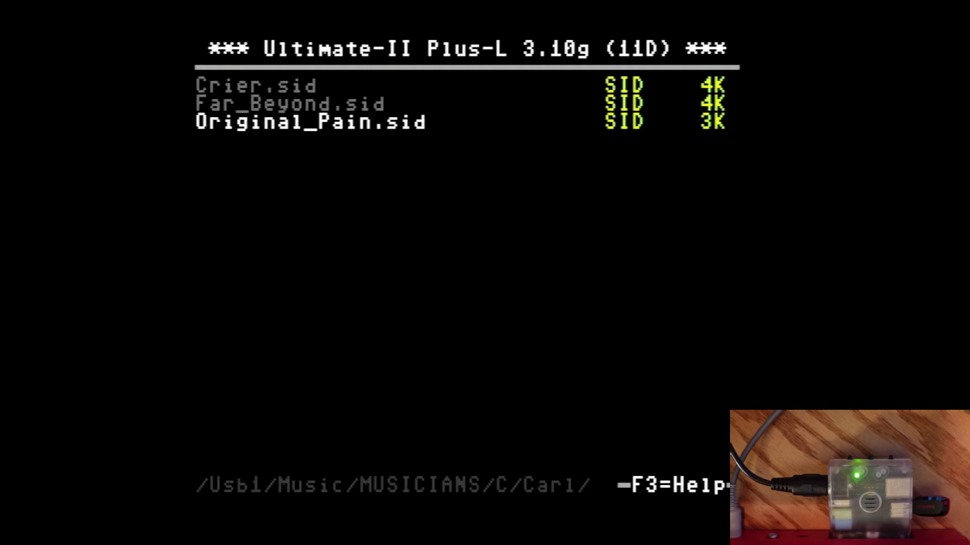
{"action": "key", "text": "Left"}
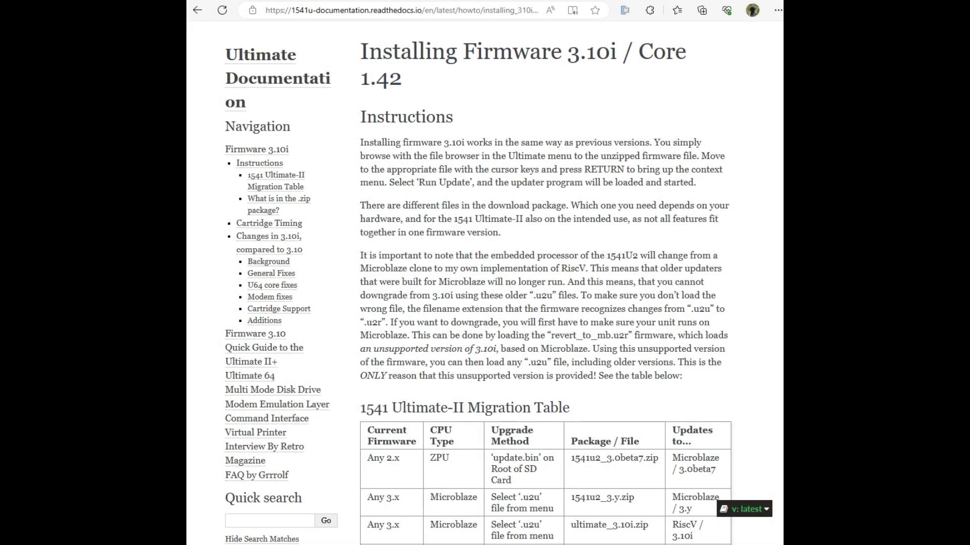
- Scroll to the Cartridge Timing table recommending 100 ns PHI2 and 140 ns PHI1 for the U2+L
{"action": "scroll", "coordinate": [536, 282], "scroll_direction": "down", "scroll_amount": 6}
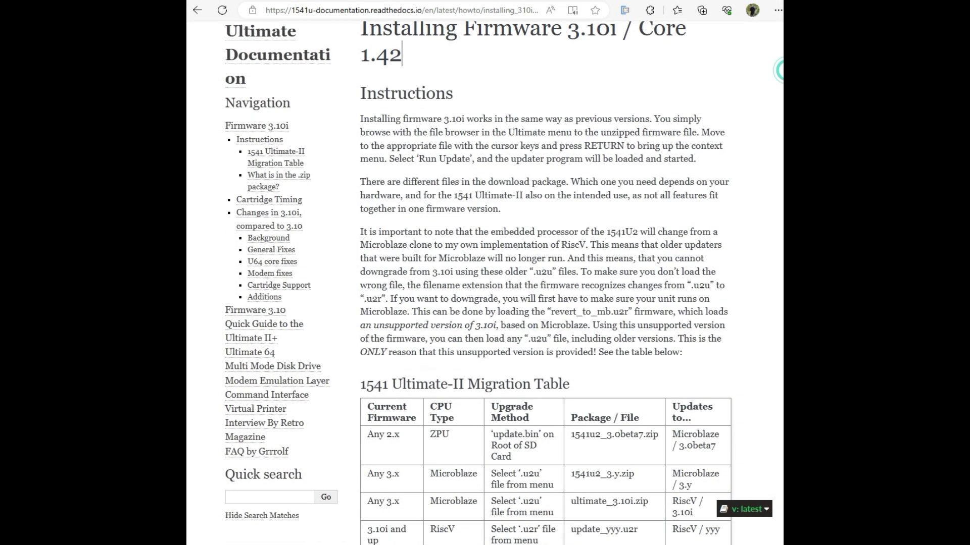
{"action": "scroll", "coordinate": [395, 303], "scroll_direction": "down", "scroll_amount": 10}
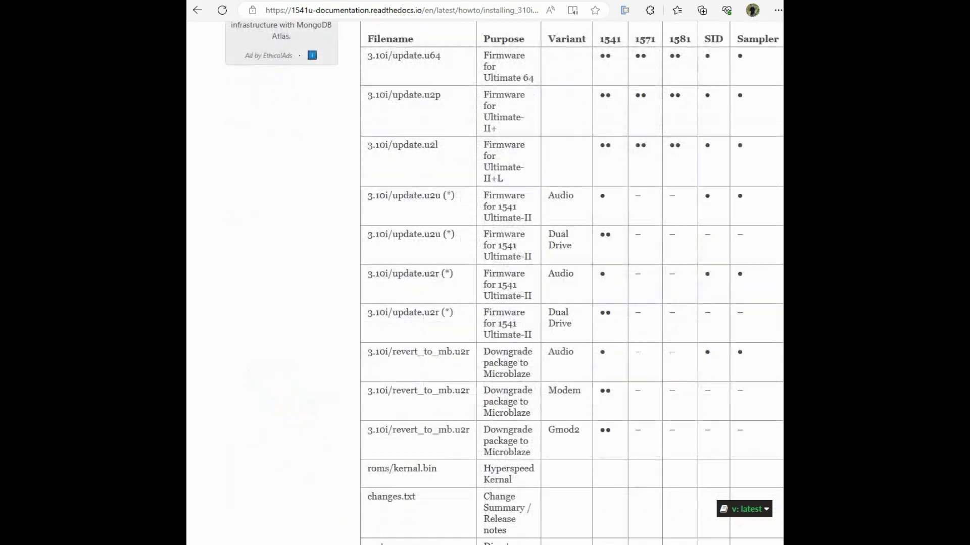
{"action": "scroll", "coordinate": [570, 283], "scroll_direction": "down", "scroll_amount": 3}
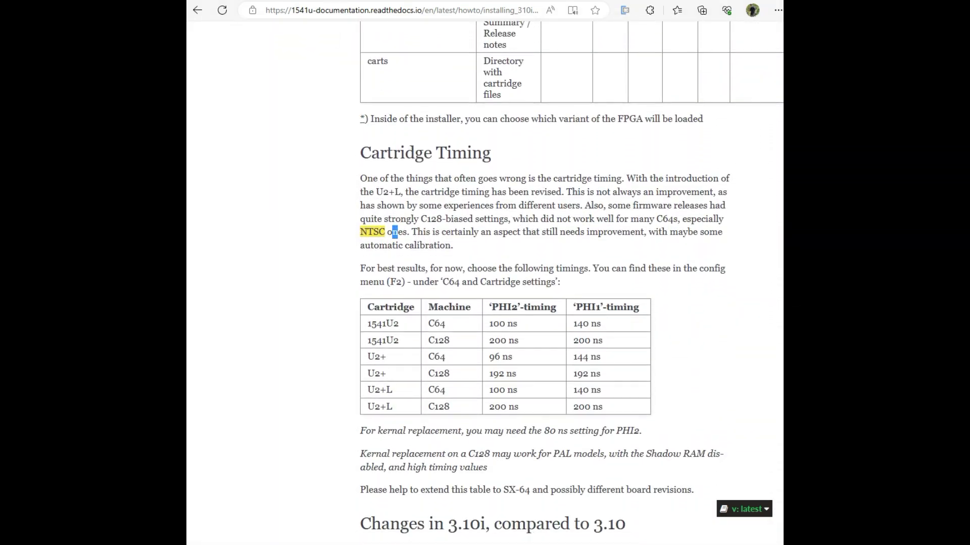
{"action": "scroll", "coordinate": [535, 283], "scroll_direction": "down", "scroll_amount": 1}
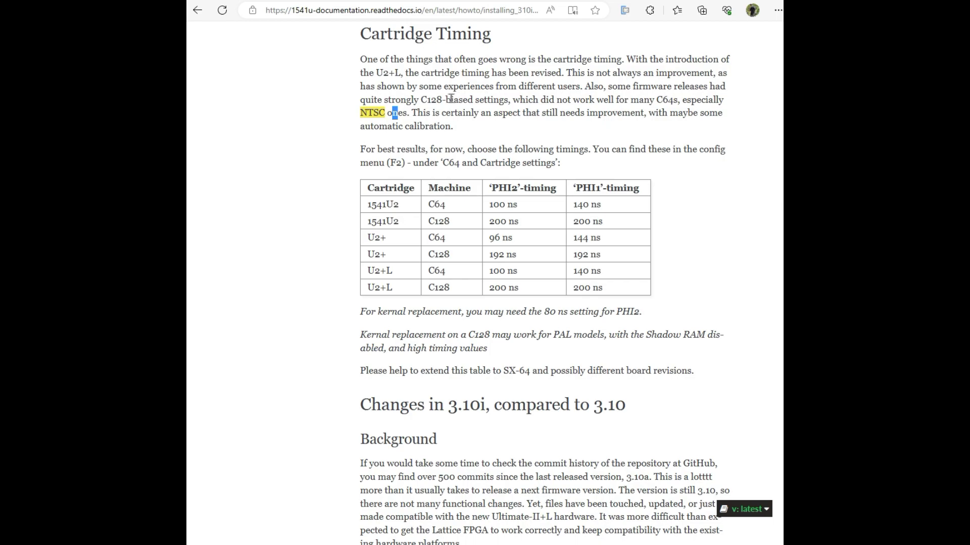
{"action": "left_click", "coordinate": [440, 112]}
- Scroll to the closing Changes in 3.10i sections: Modem fixes, Cartridge Support and Additions
{"action": "scroll", "coordinate": [713, 258], "scroll_direction": "down", "scroll_amount": 3}
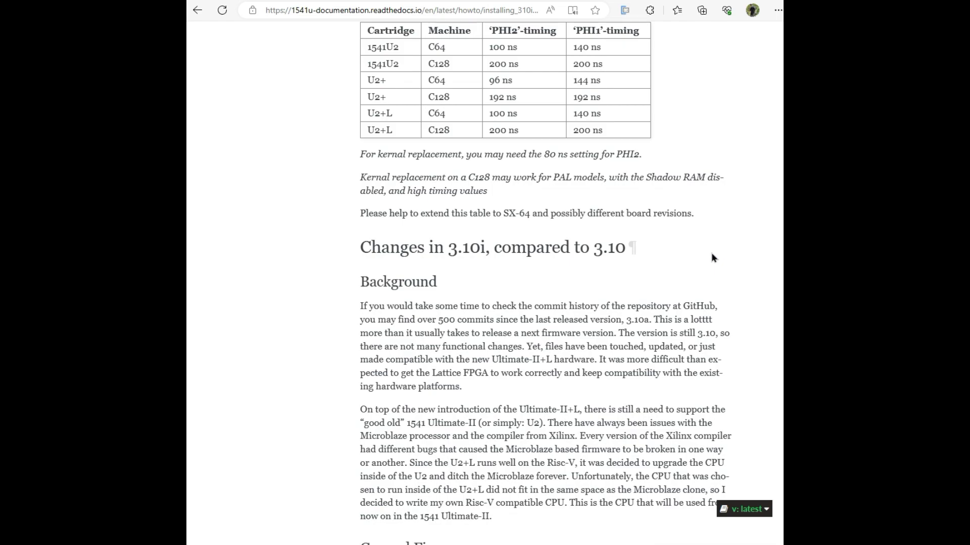
{"action": "scroll", "coordinate": [704, 281], "scroll_direction": "down", "scroll_amount": 3}
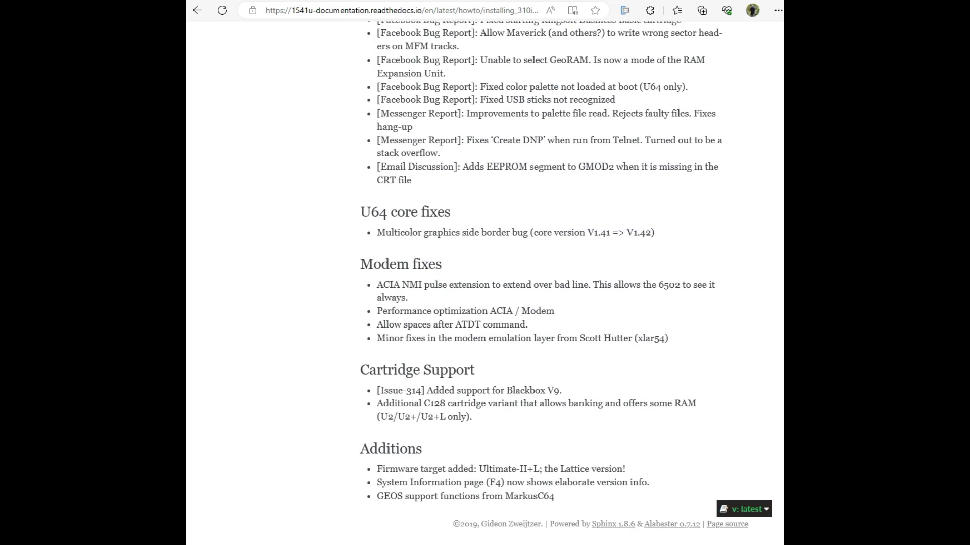
- Scroll back to Cartridge Timing and highlight the U2+ C64 row and the 1541U2 entry
{"action": "scroll", "coordinate": [680, 305], "scroll_direction": "up", "scroll_amount": 20}
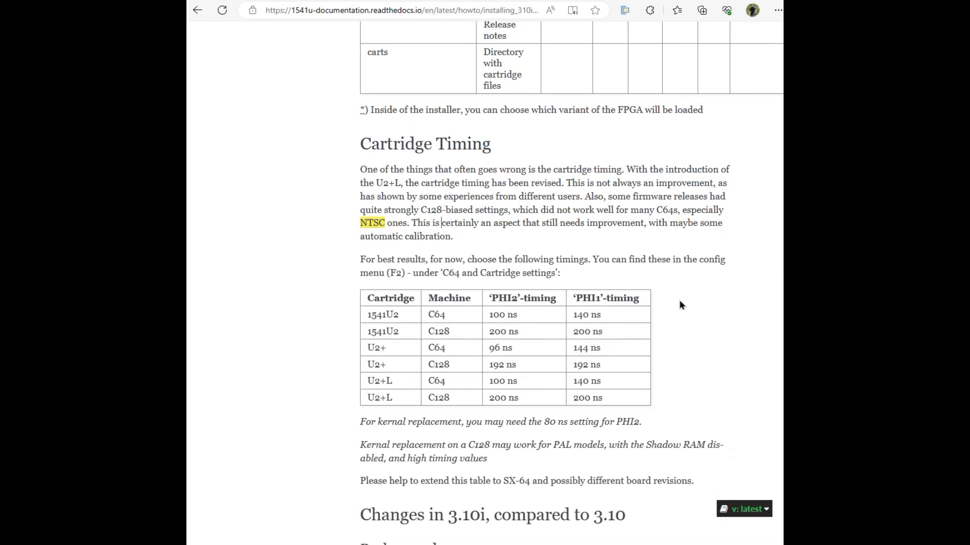
{"action": "left_click_drag", "start_coordinate": [613, 397], "coordinate": [395, 315]}
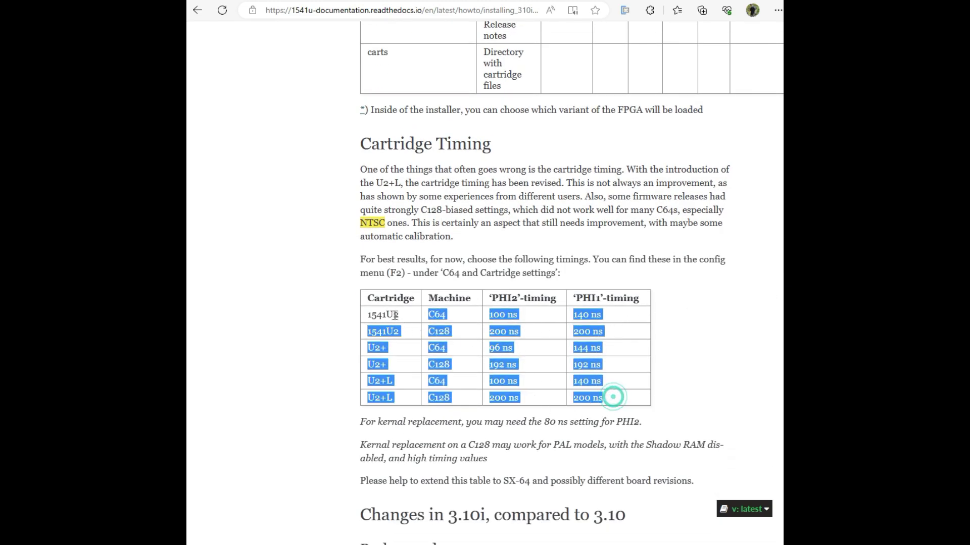
{"action": "left_click", "coordinate": [307, 294]}
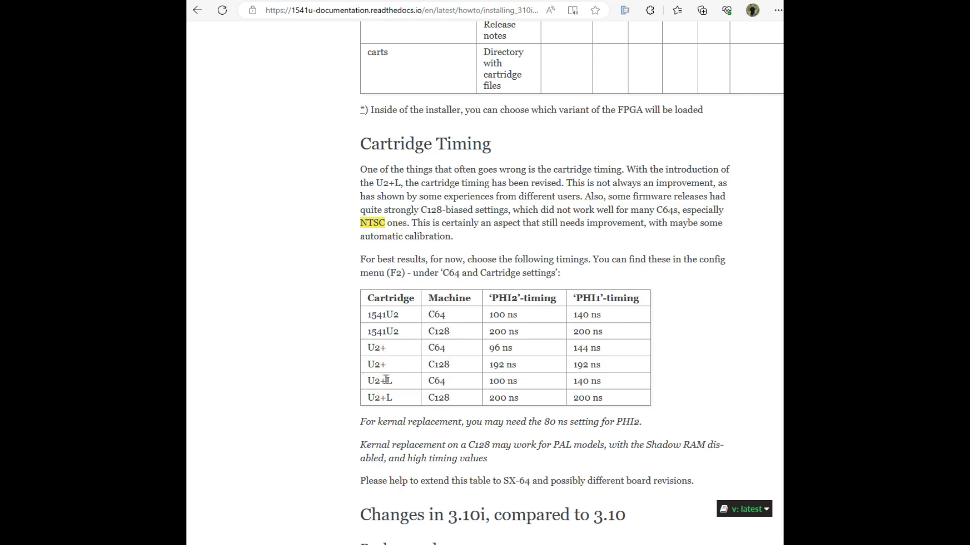
{"action": "left_click_drag", "start_coordinate": [389, 365], "coordinate": [363, 358]}
{"action": "left_click", "coordinate": [323, 336]}
{"action": "left_click_drag", "start_coordinate": [396, 332], "coordinate": [361, 328]}
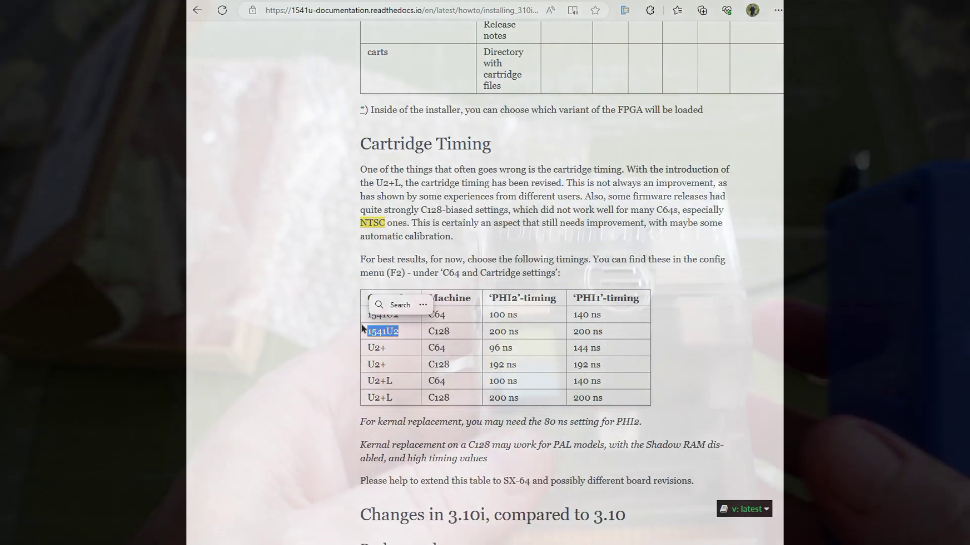